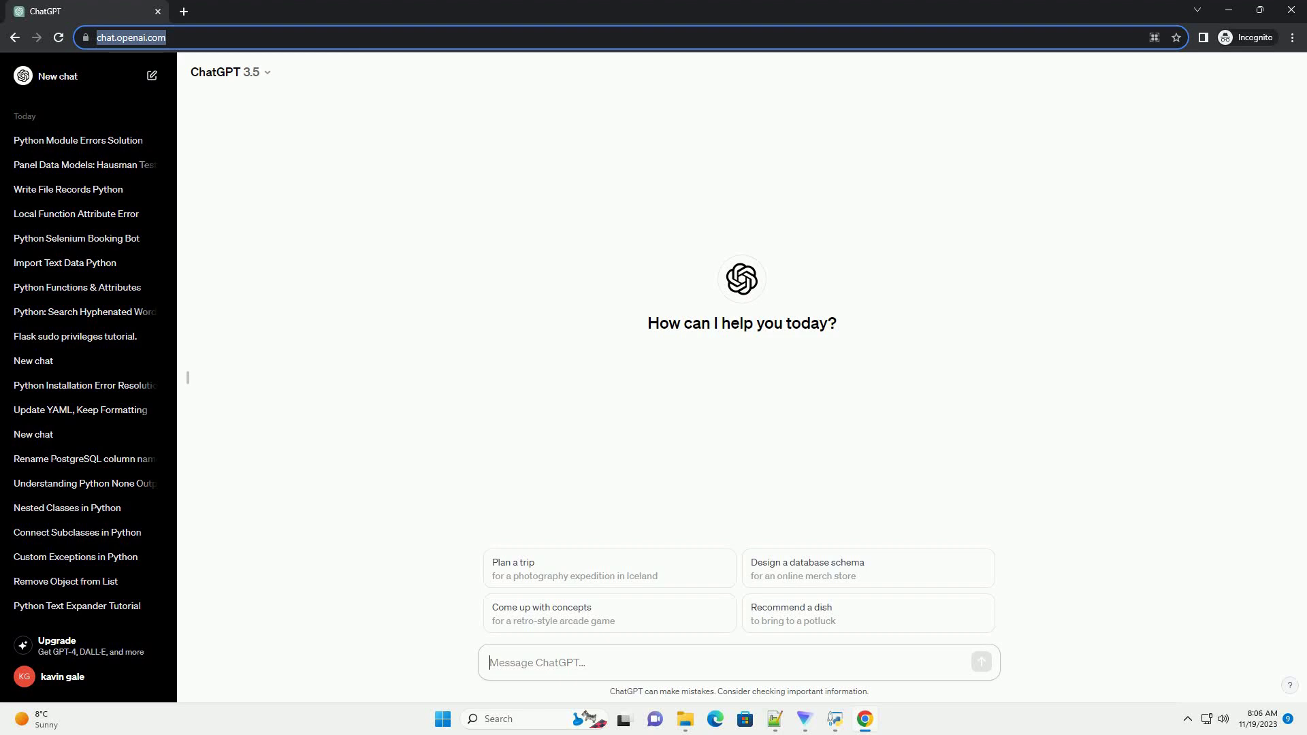
{"action": "type", "text": "write an informative tutorial about How to construct circular referencing instances of a frozen class in python with code example"}
Send the request for a tutorial on circular-referencing instances of a frozen Python class.
{"action": "key", "text": "Return"}
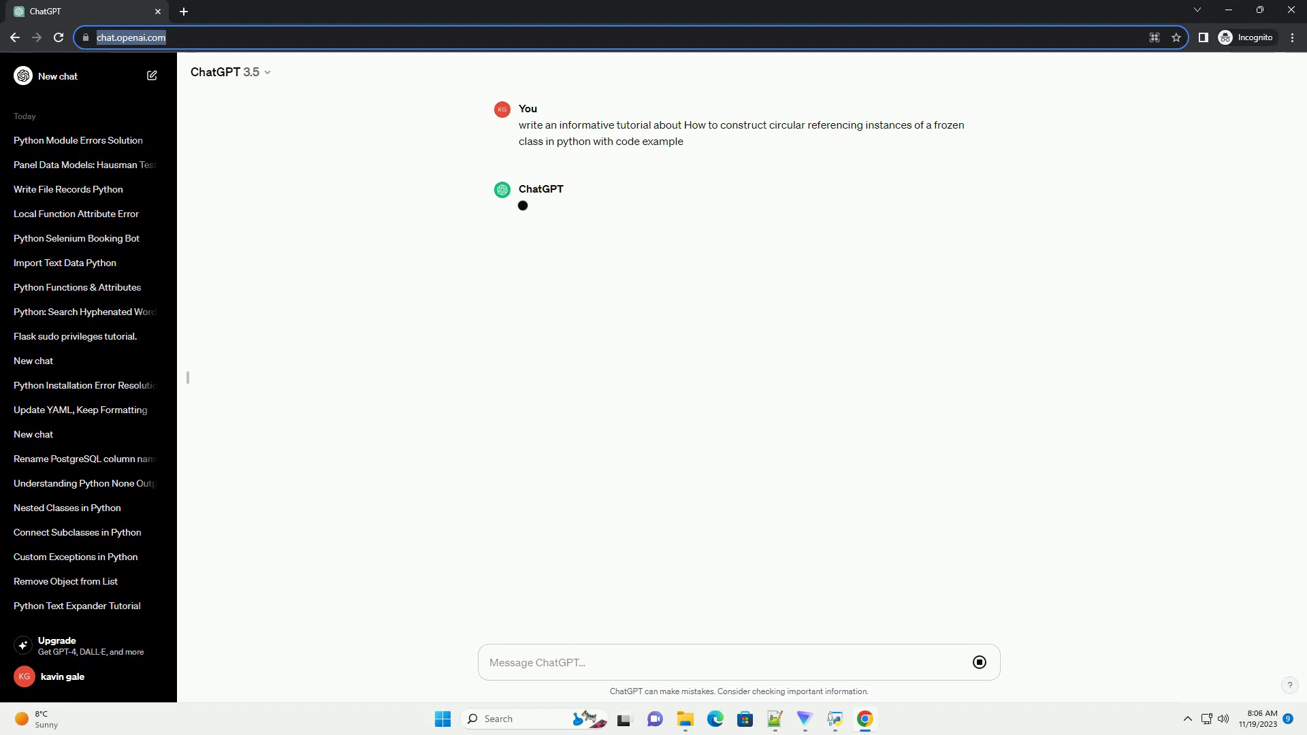